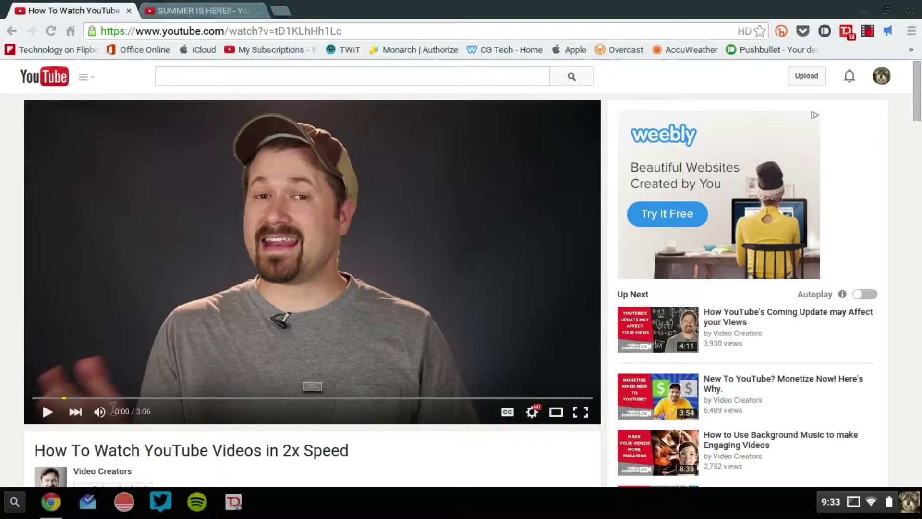
Play the video briefly, then pause it at 0:01.
left_click(48, 412)
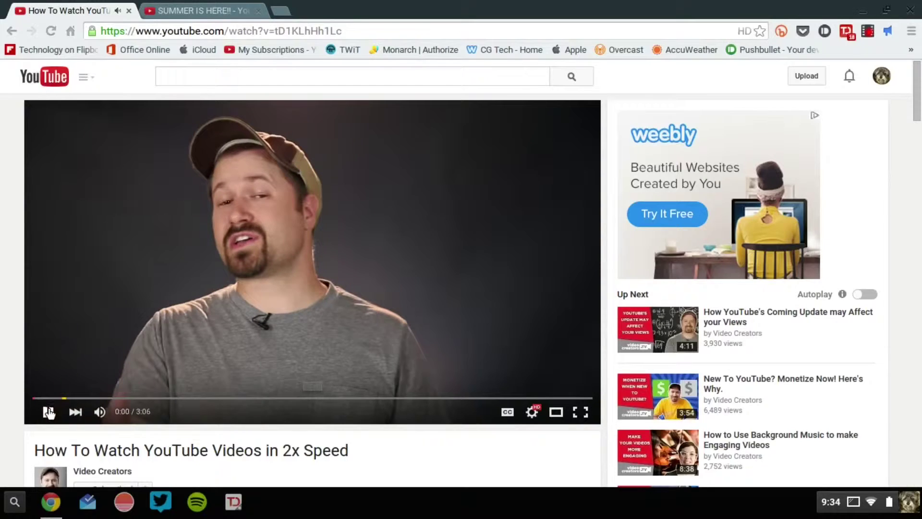
left_click(46, 411)
left_click(46, 423)
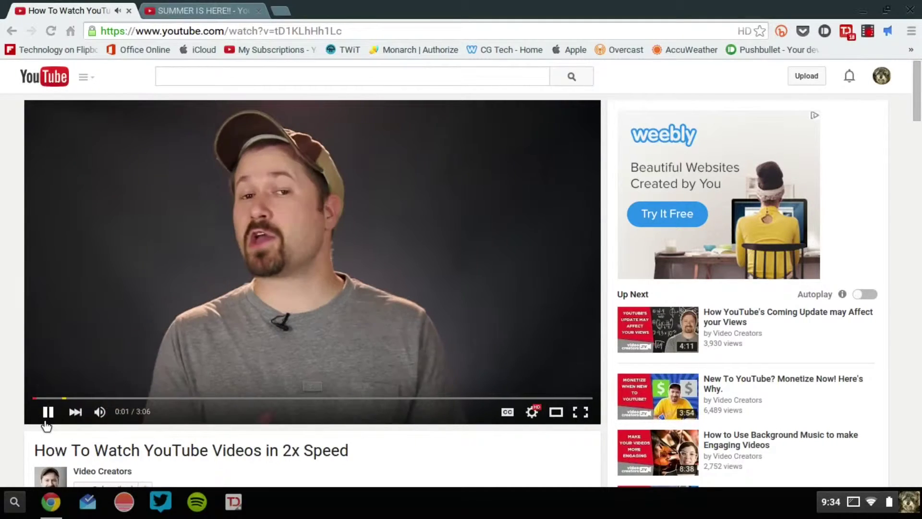
left_click(47, 422)
left_click(530, 414)
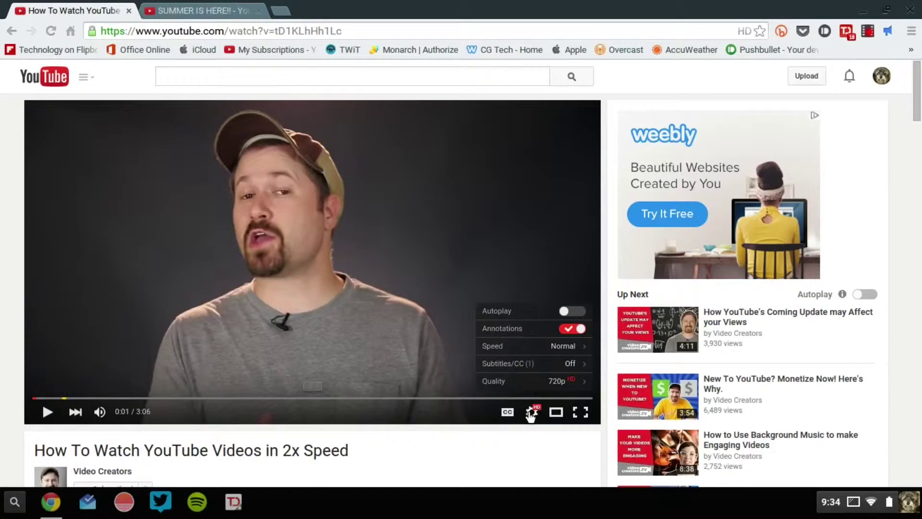
left_click(504, 350)
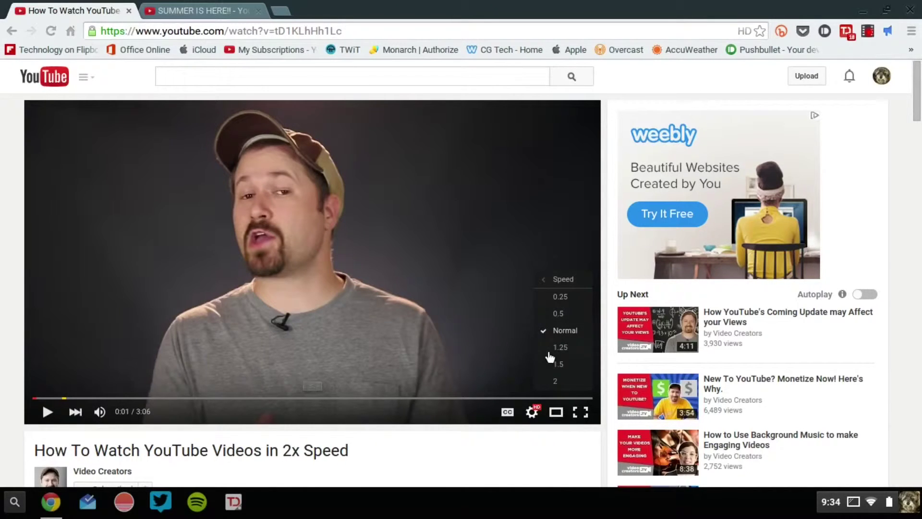
left_click(545, 282)
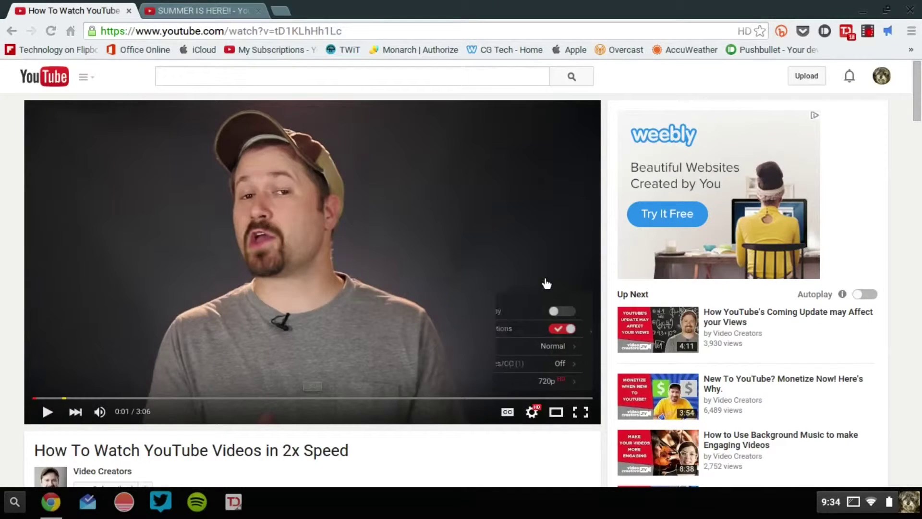
left_click(535, 364)
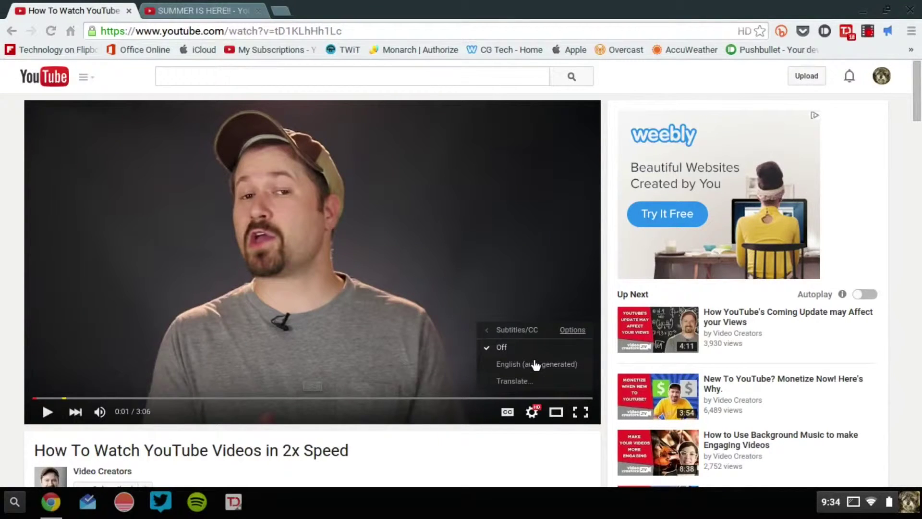
left_click(487, 331)
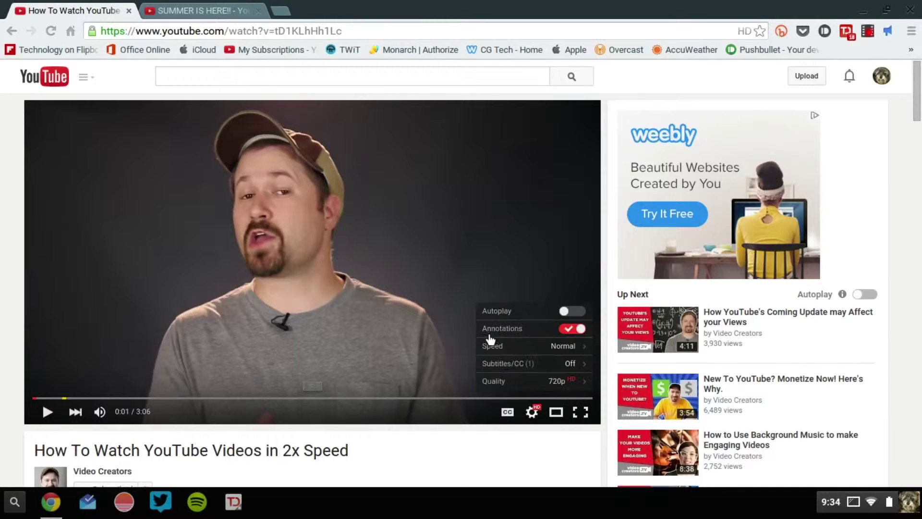
left_click(521, 381)
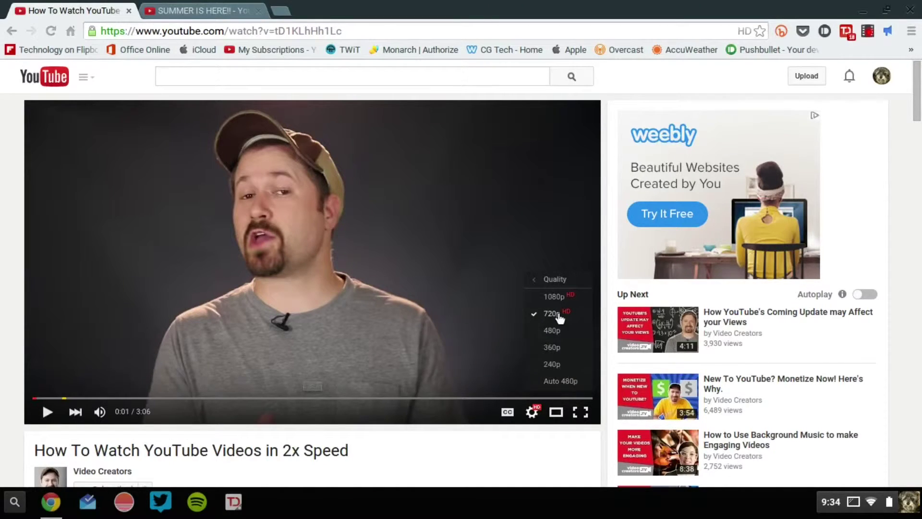
left_click(538, 279)
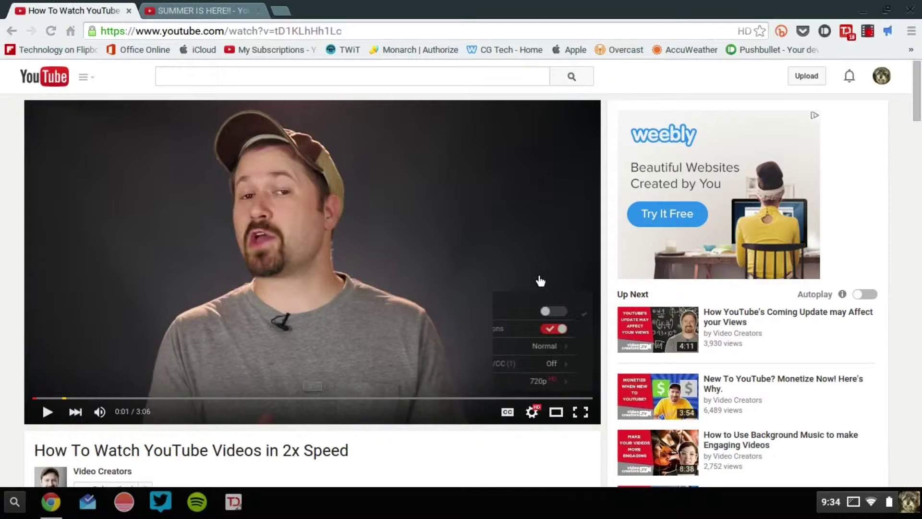
left_click(541, 428)
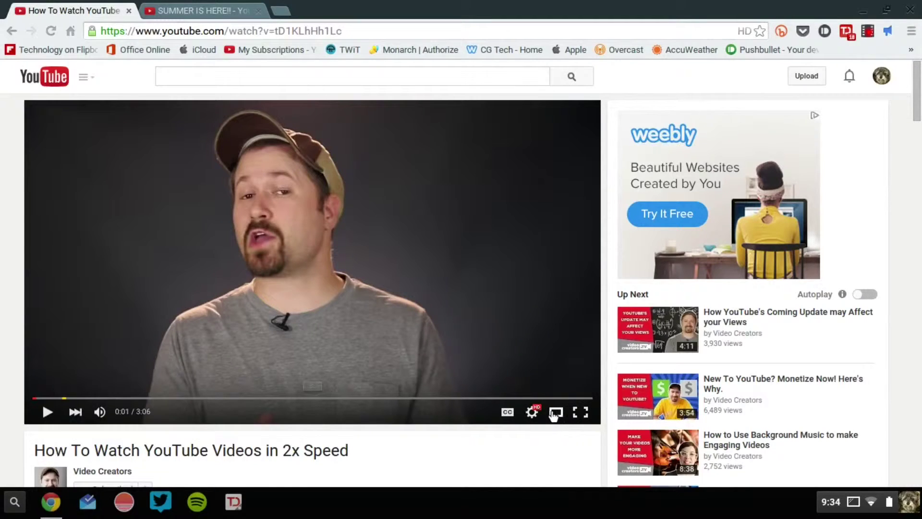
Toggle the player into theater mode and back to default size, then go full screen.
left_click(556, 414)
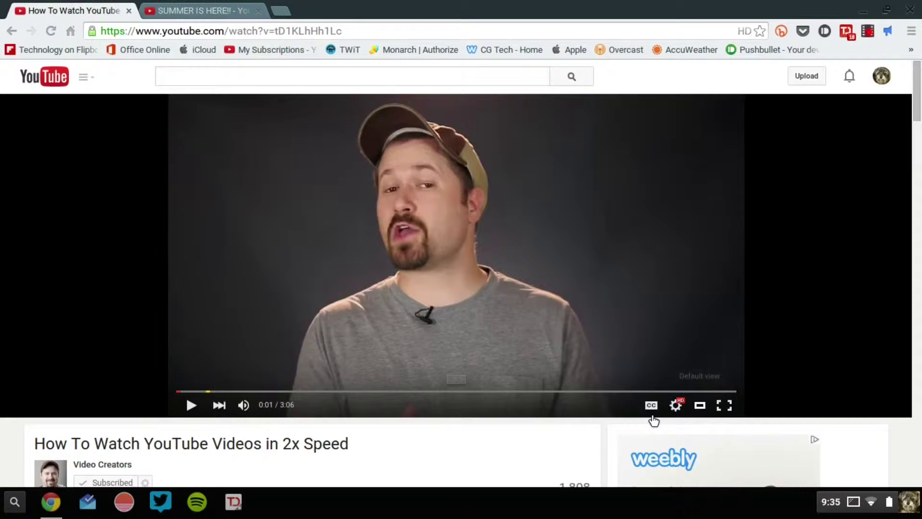
left_click(700, 406)
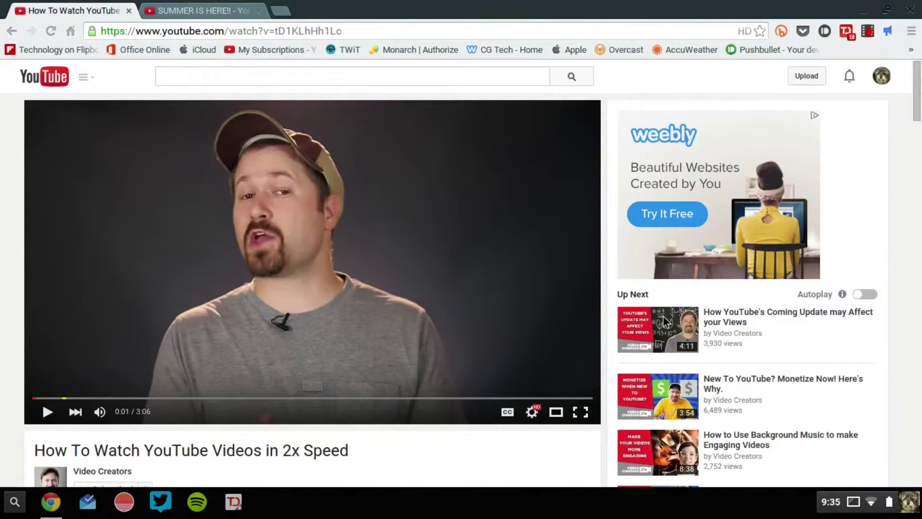
left_click(582, 414)
On the SUMMER IS HERE!! tab, play and pause the ad, then close that tab.
left_click(204, 6)
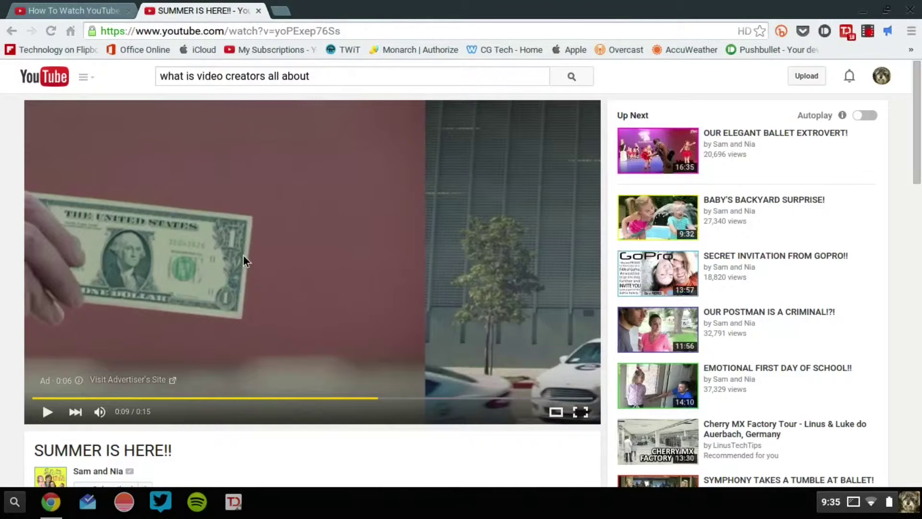
left_click(237, 322)
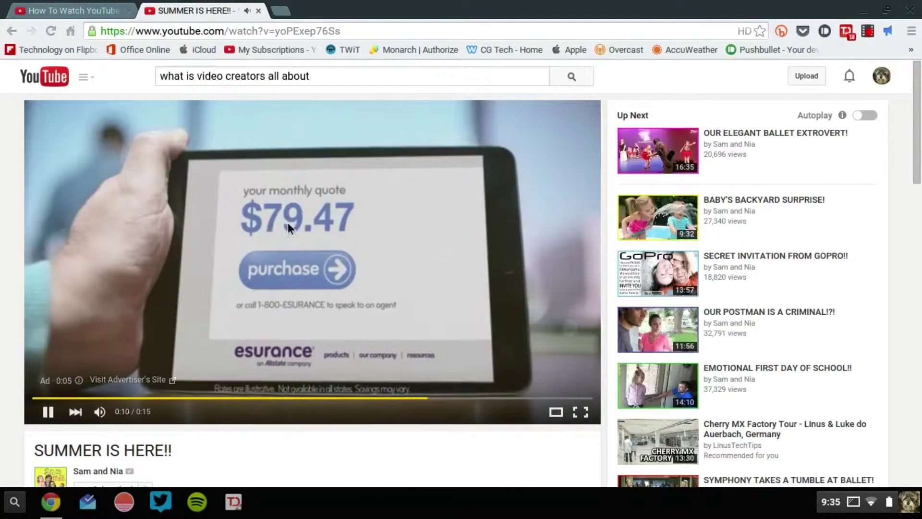
left_click(308, 246)
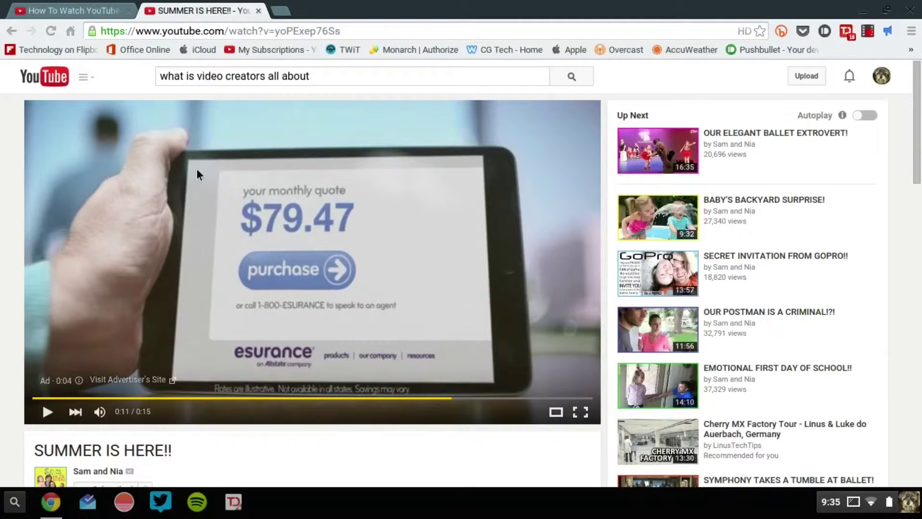
left_click(259, 11)
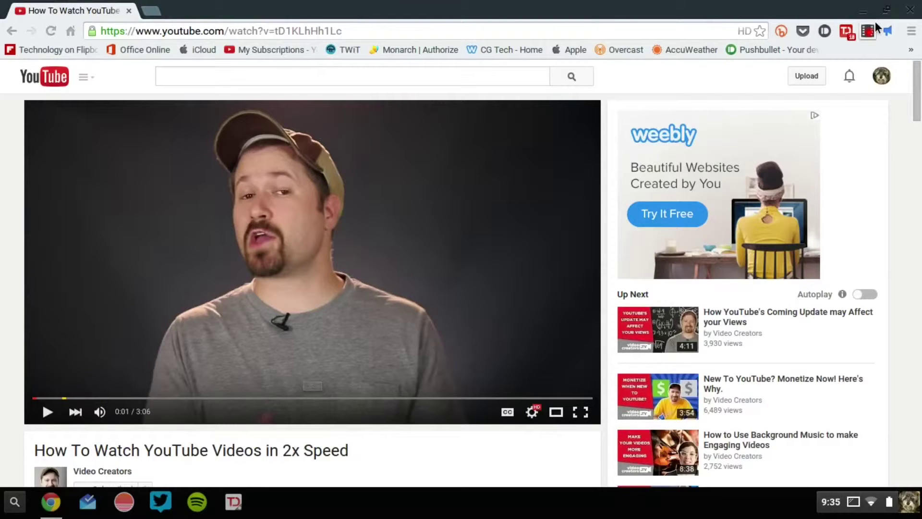
Restore down the Chrome window and drag its right edge to narrow it slightly.
left_click(888, 9)
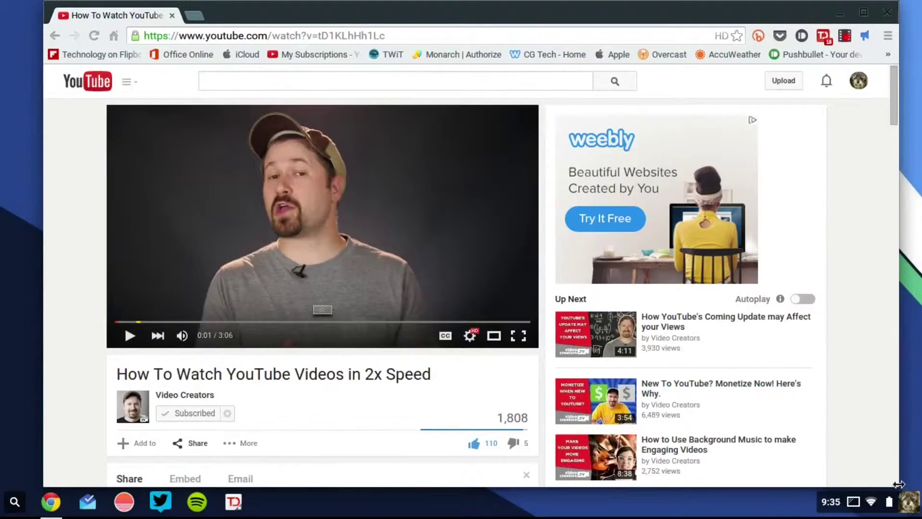
left_click_drag(897, 482, 825, 466)
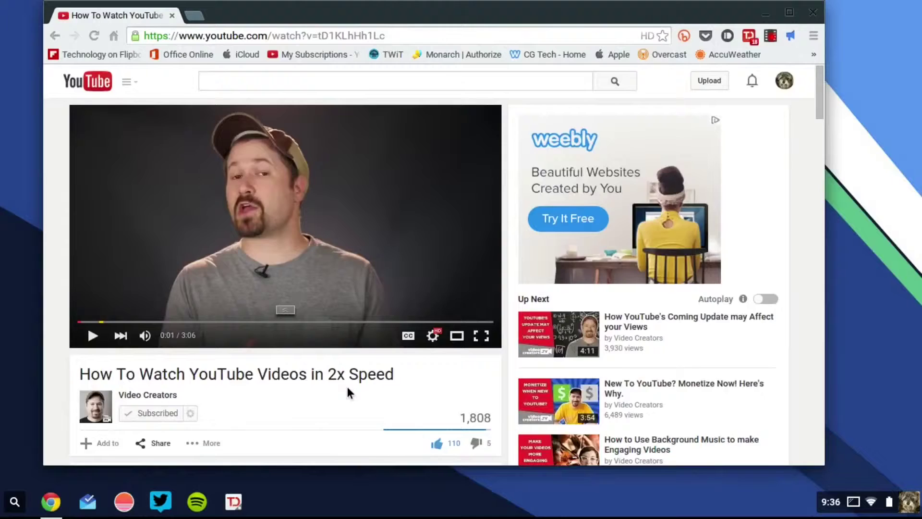
scroll(348, 387, "down", 5)
scroll(347, 387, "down", 1)
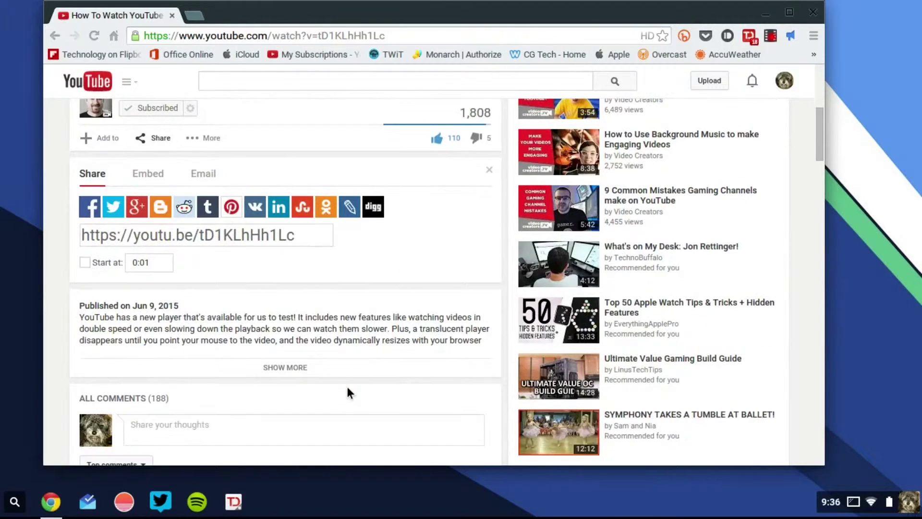
left_click(302, 368)
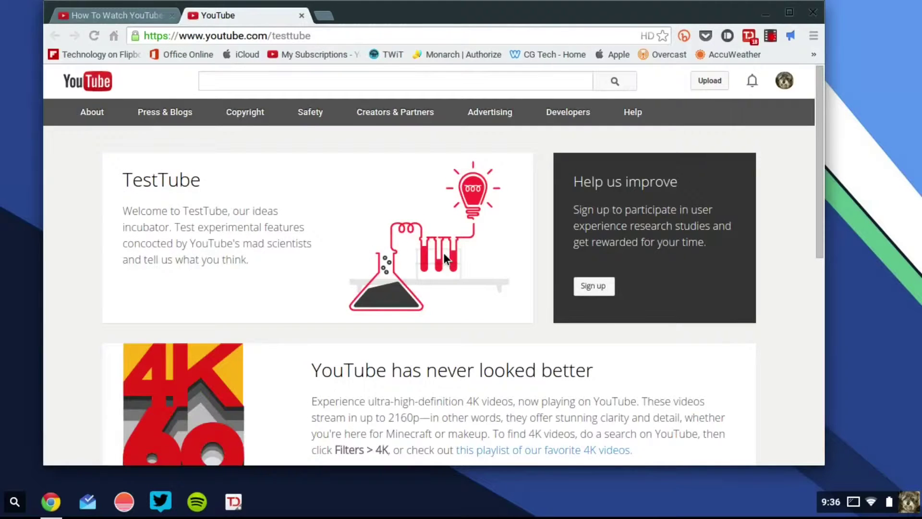
scroll(444, 260, "down", 5)
scroll(444, 253, "down", 3)
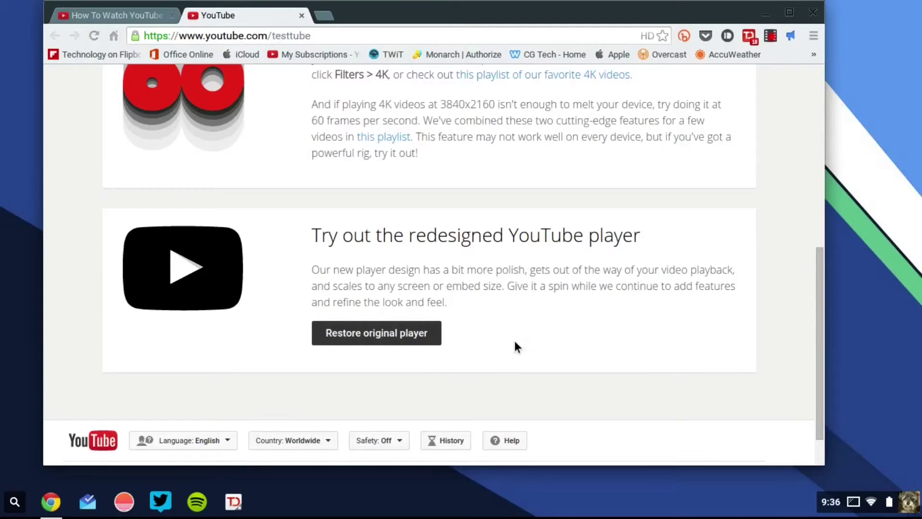
scroll(651, 416, "up", 10)
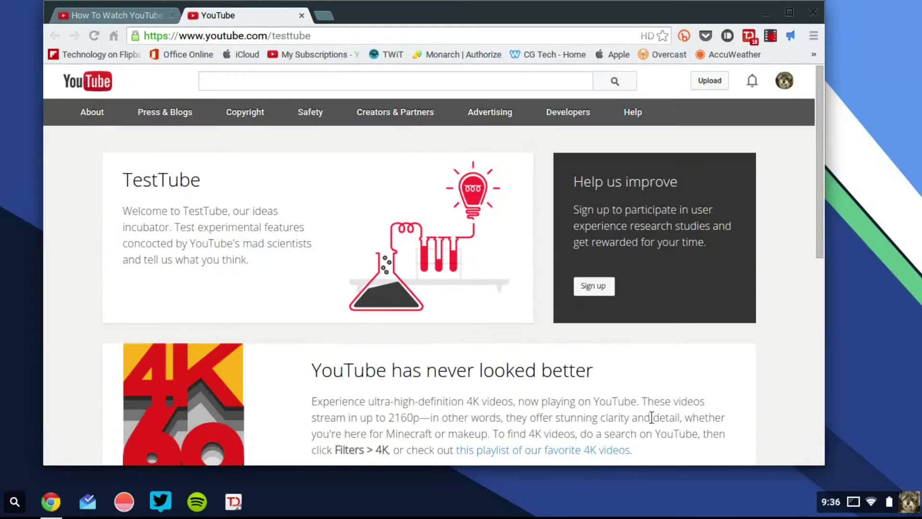
left_click(592, 288)
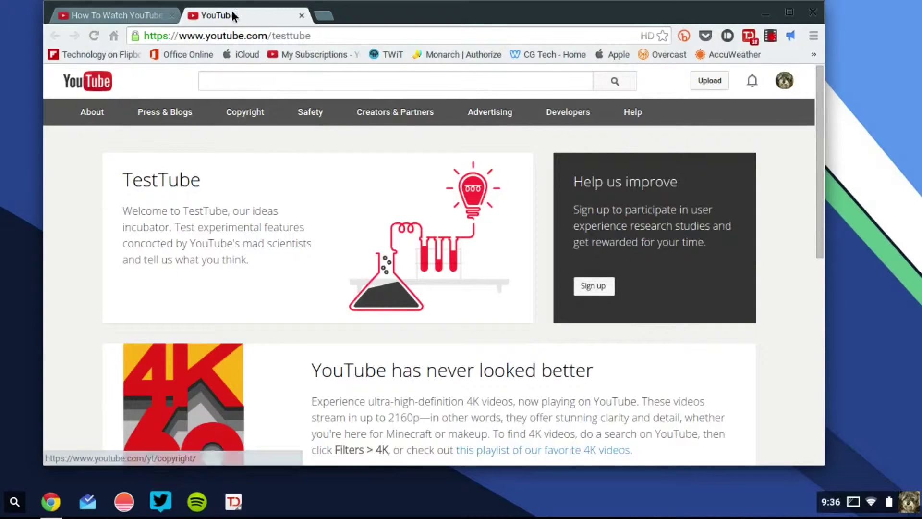
left_click(300, 16)
Scroll back up to the top of the YouTube page.
scroll(299, 357, "up", 6)
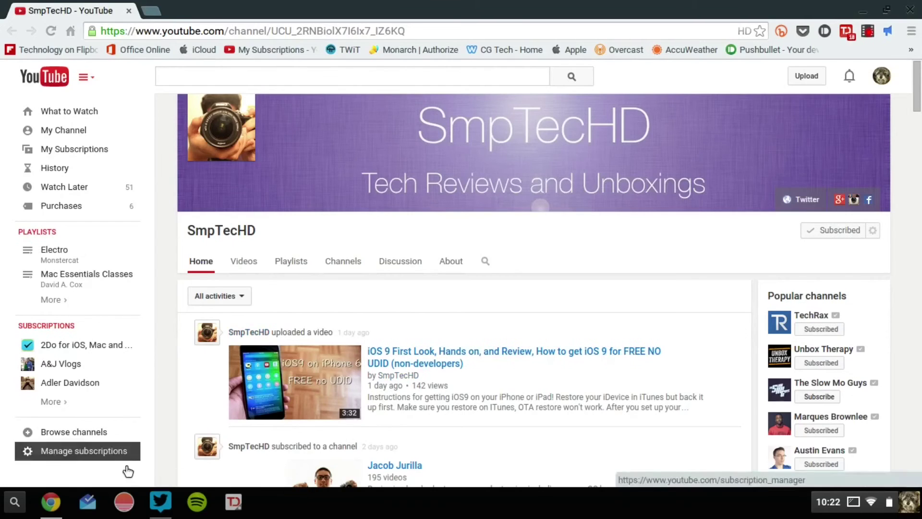
left_click(160, 501)
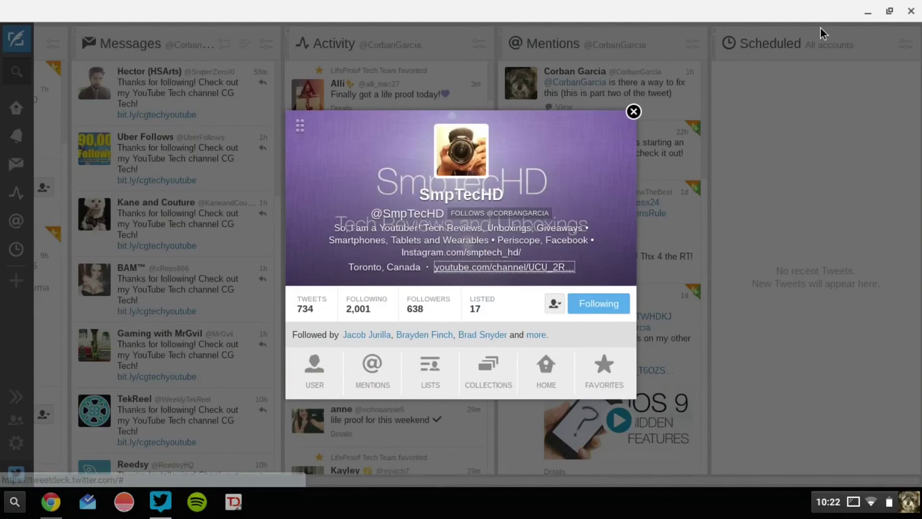
left_click(869, 10)
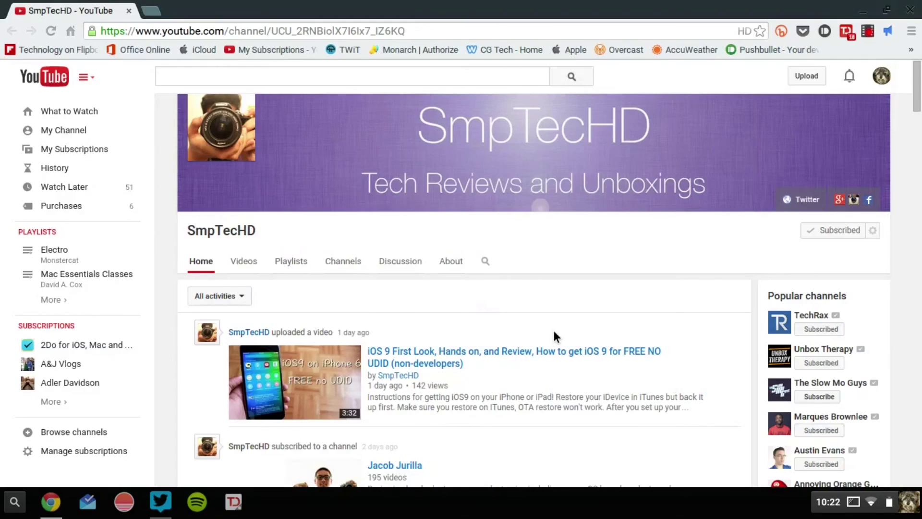